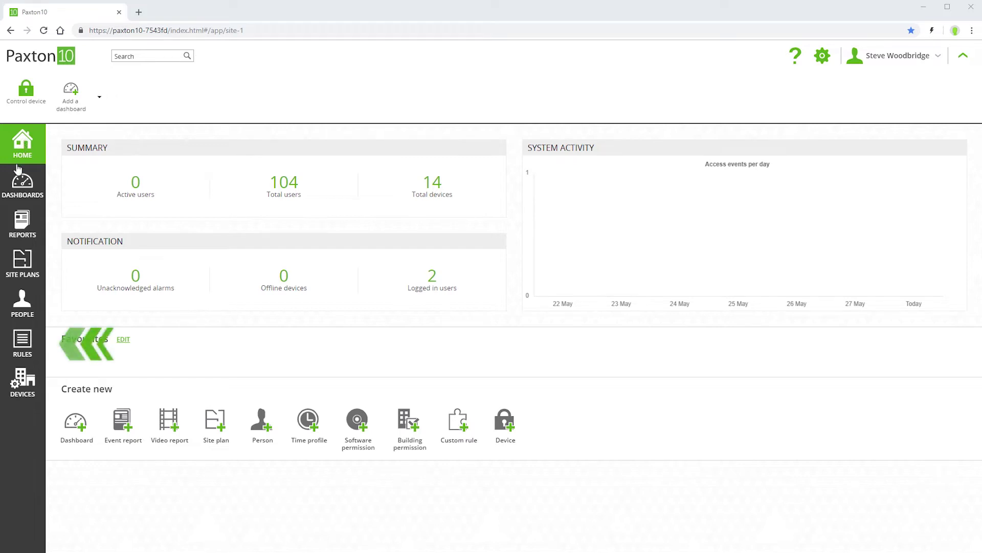
Step: Browse the Rules software permissions, viewing System Engineer and then the Supervisor details
left_click(22, 343)
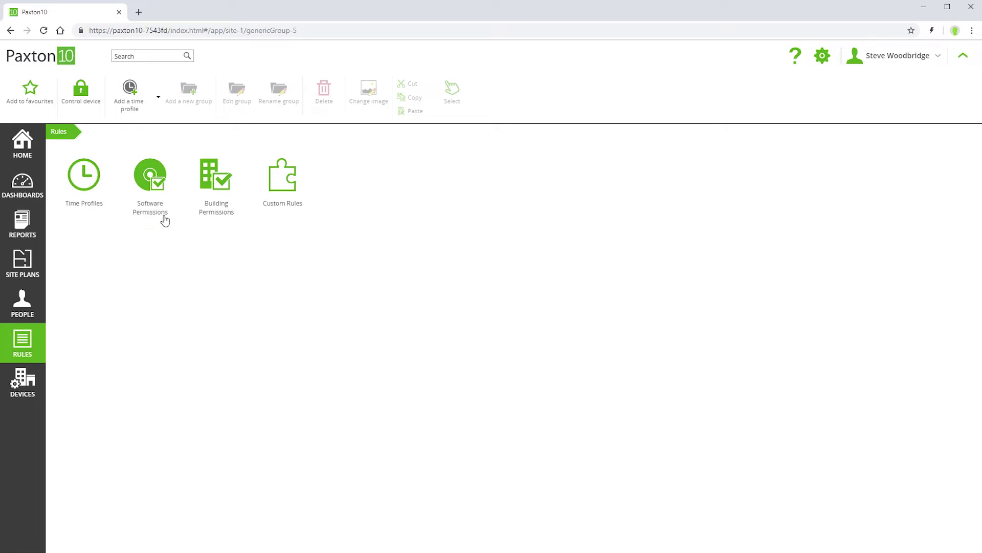
left_click(149, 184)
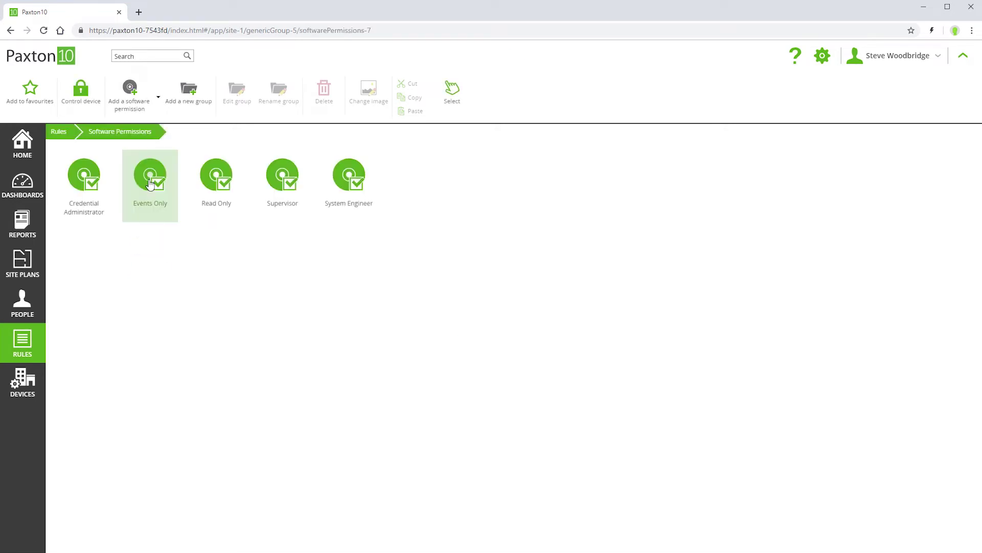
left_click(353, 185)
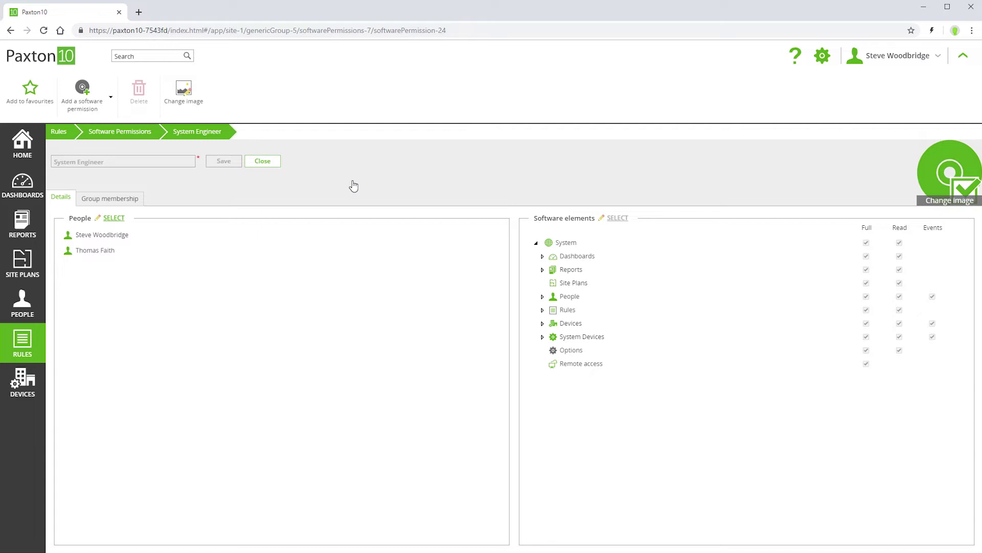
left_click(123, 132)
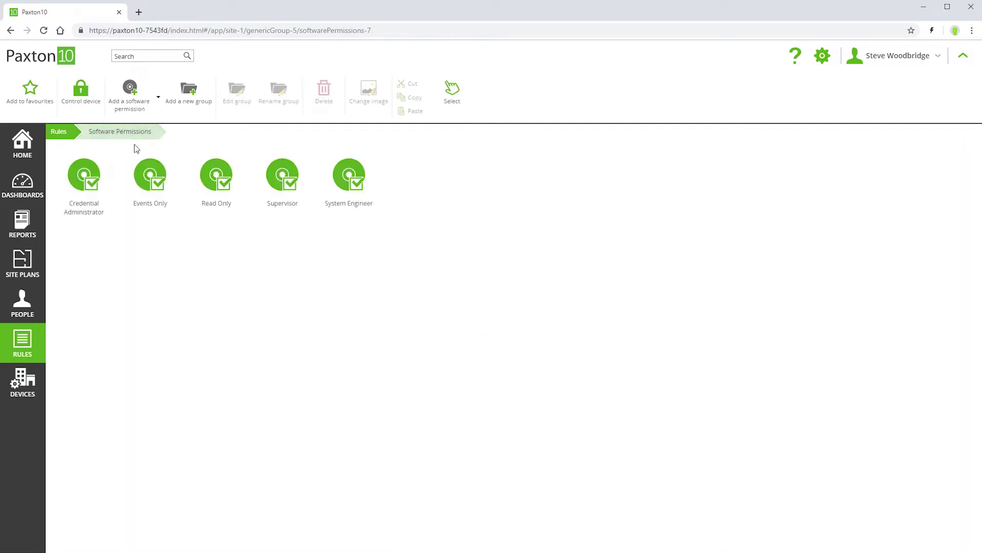
double_click(292, 190)
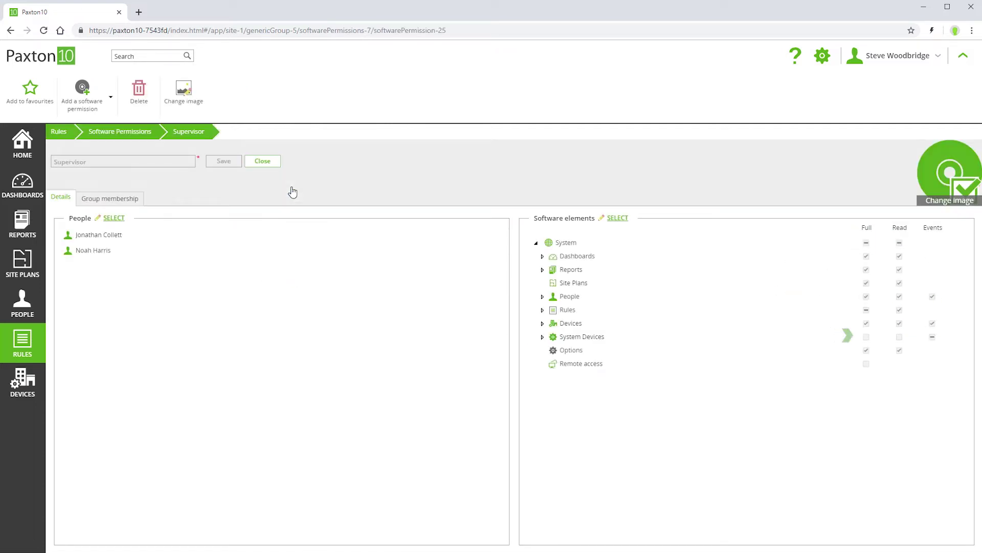
Step: View the Credential Administrator, Read Only and Events Only permission details in turn
left_click(127, 138)
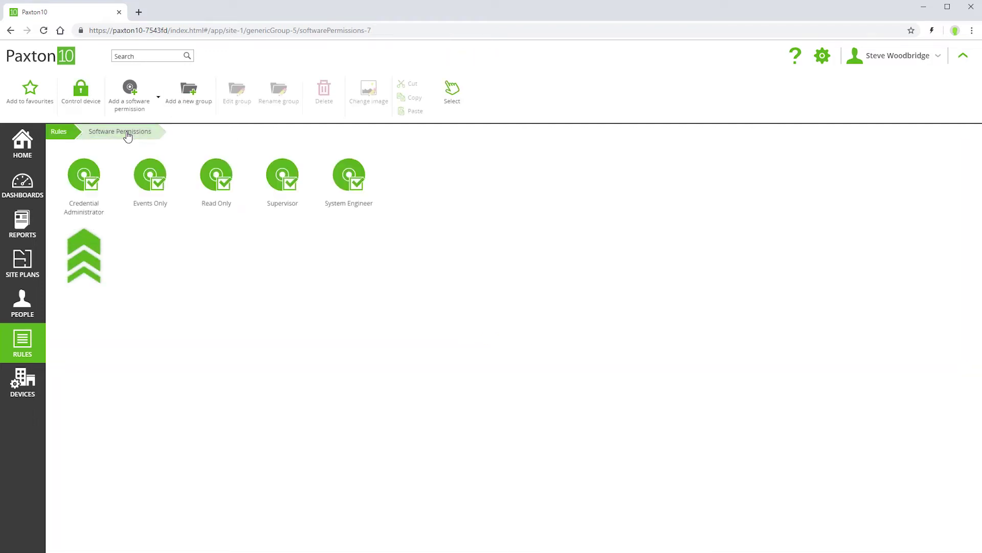
double_click(84, 185)
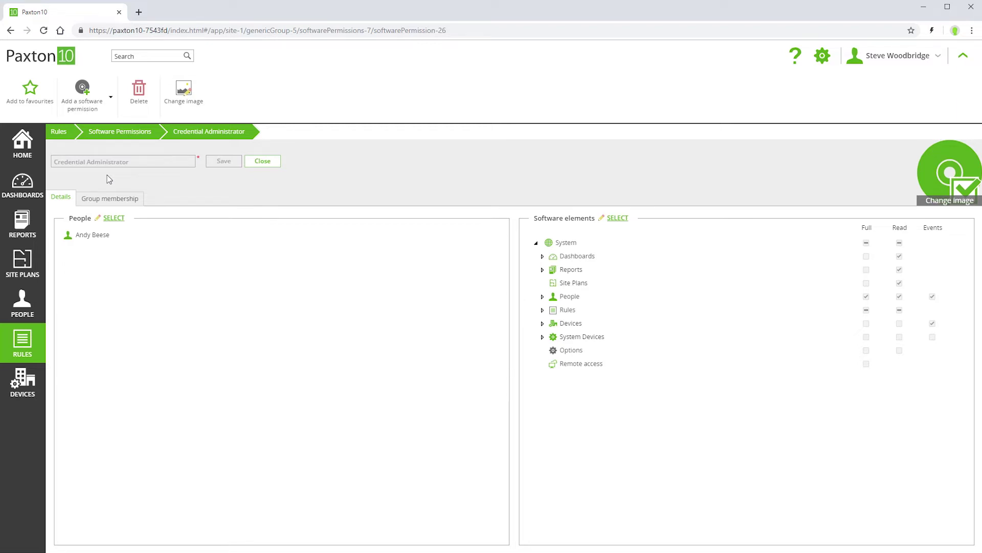
left_click(126, 129)
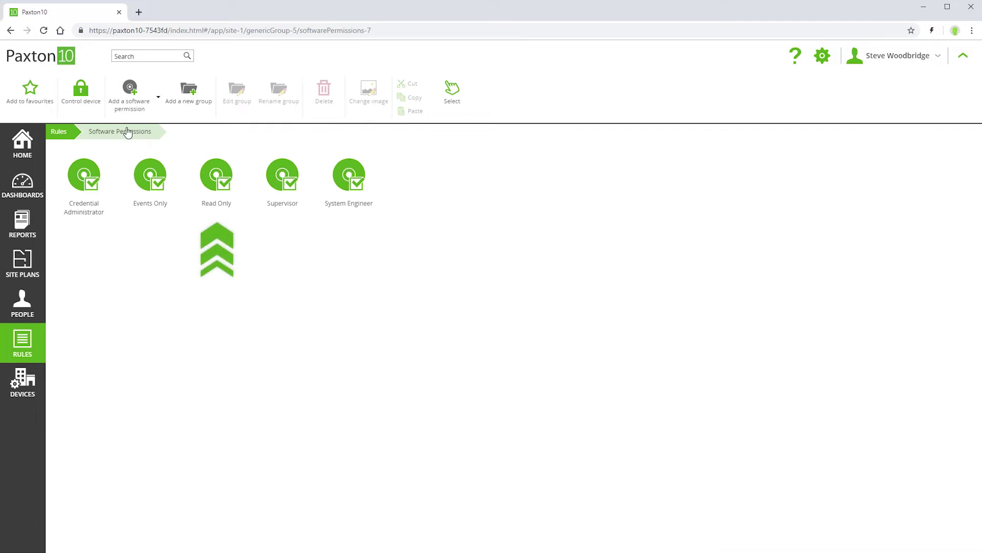
left_click(226, 190)
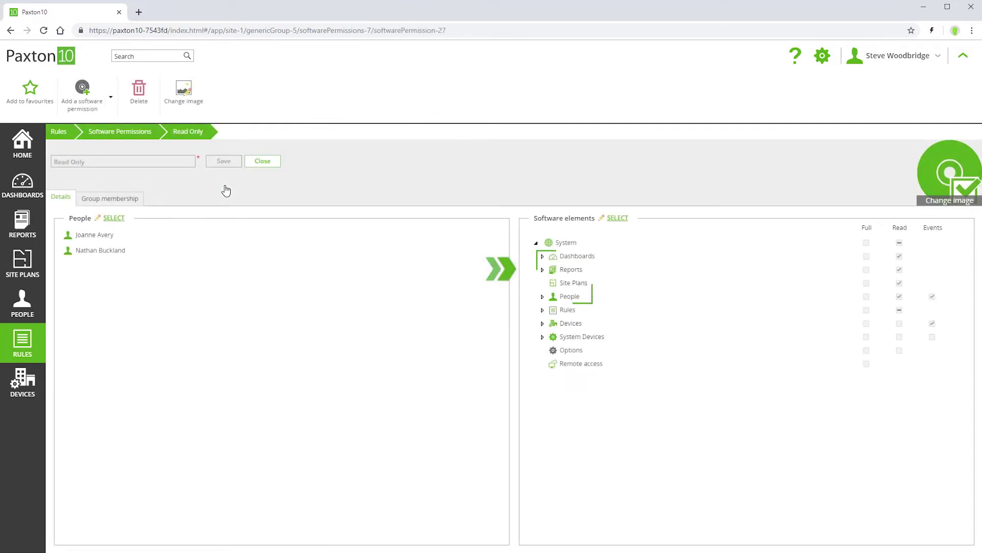
left_click(146, 136)
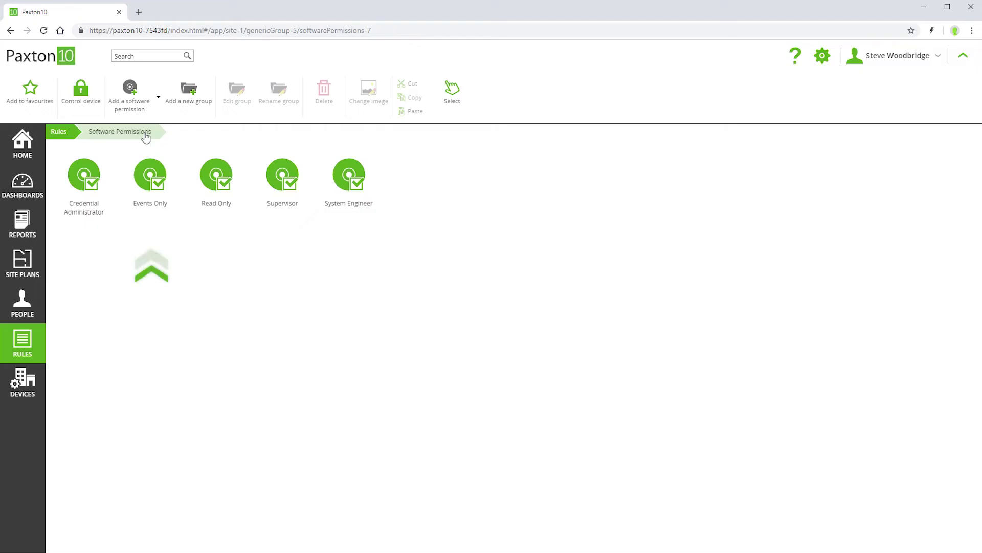
left_click(151, 186)
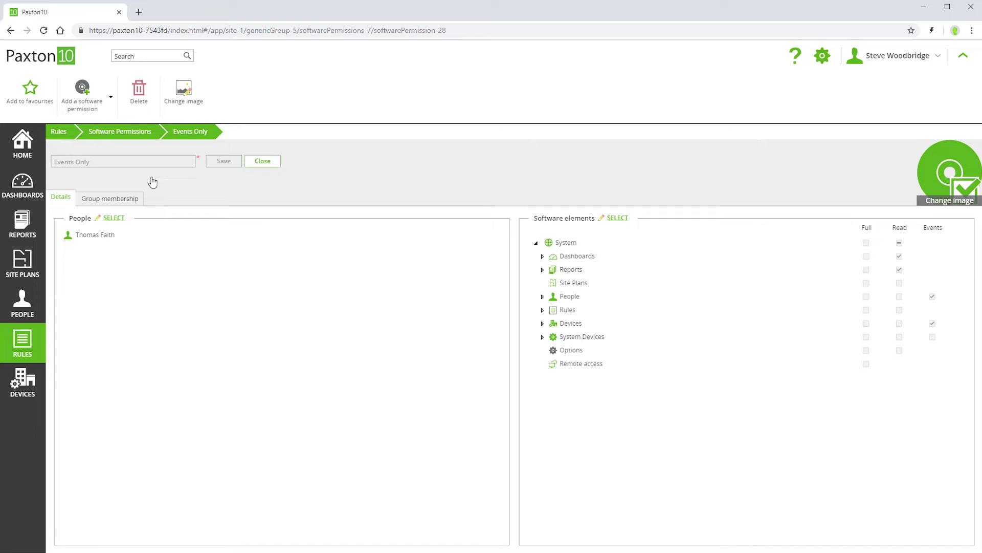
Step: Add a new blank software permission and name it 'HR'
left_click(82, 105)
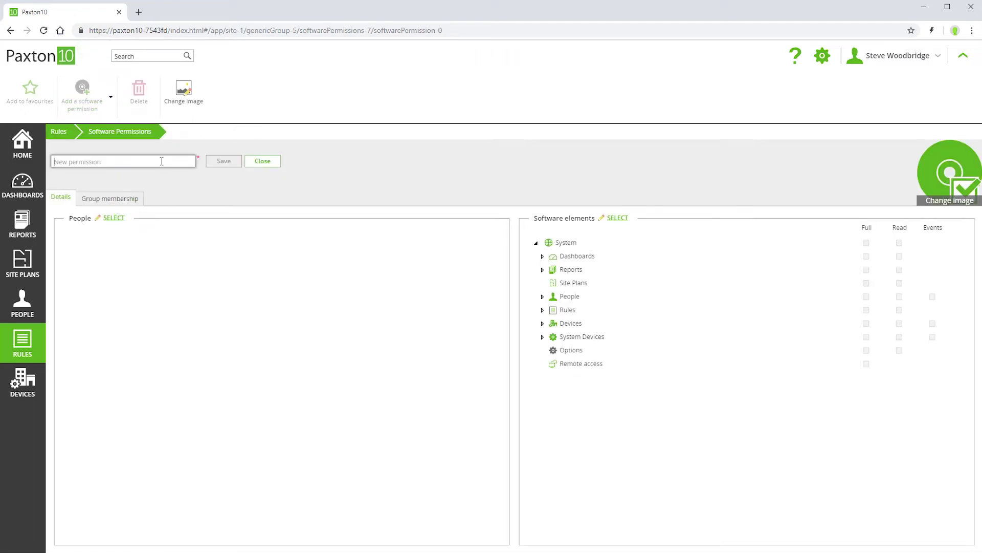
type("HR")
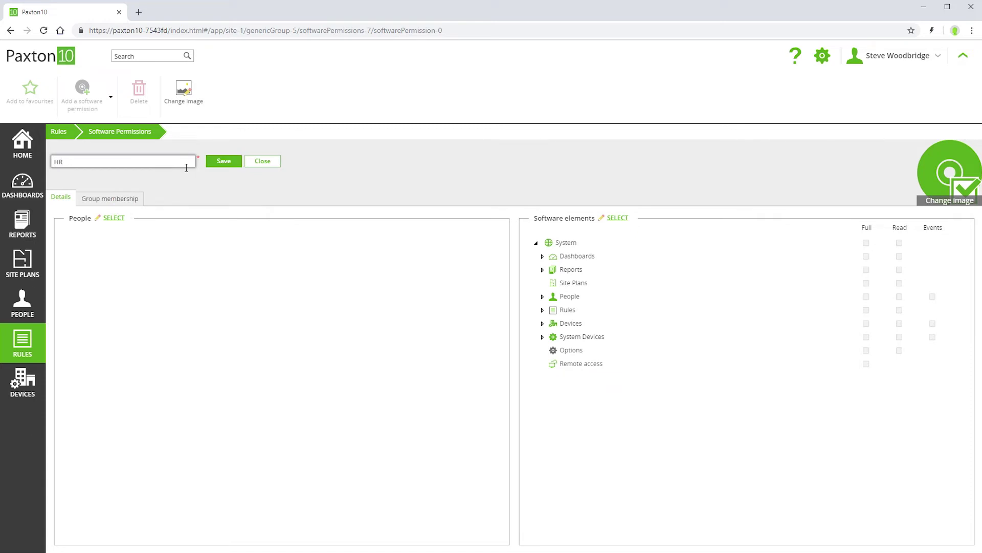
Step: Add both people from the HR group to the HR permission
left_click(115, 219)
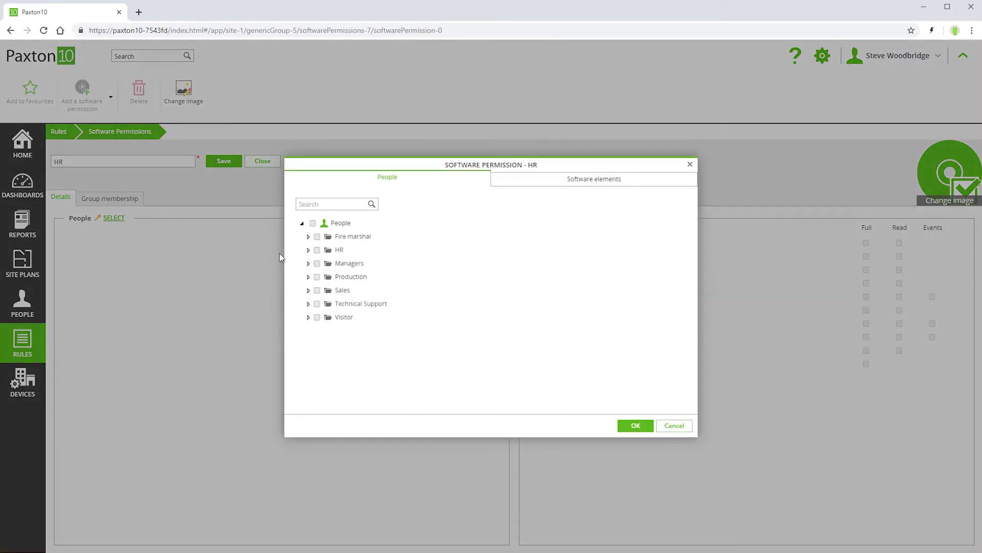
left_click(308, 250)
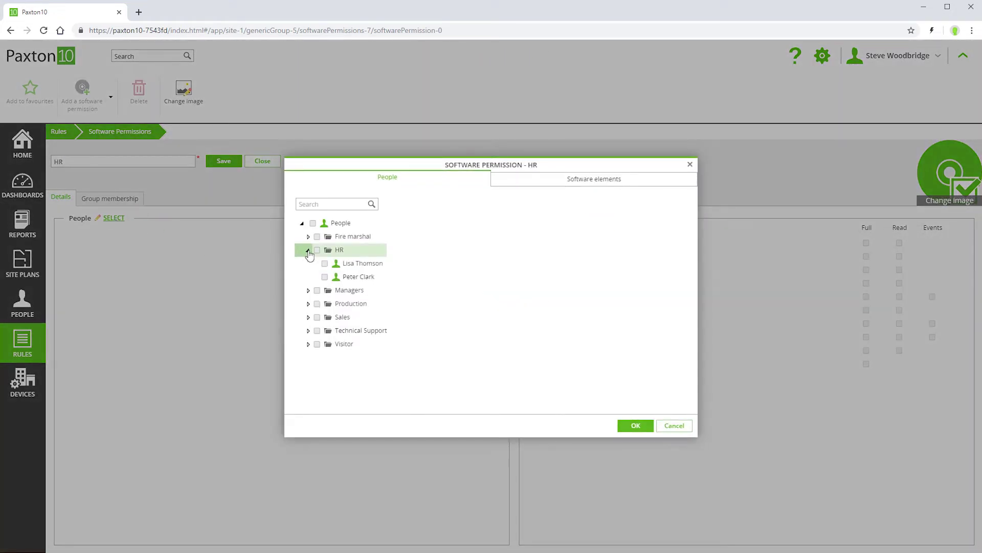
left_click(324, 263)
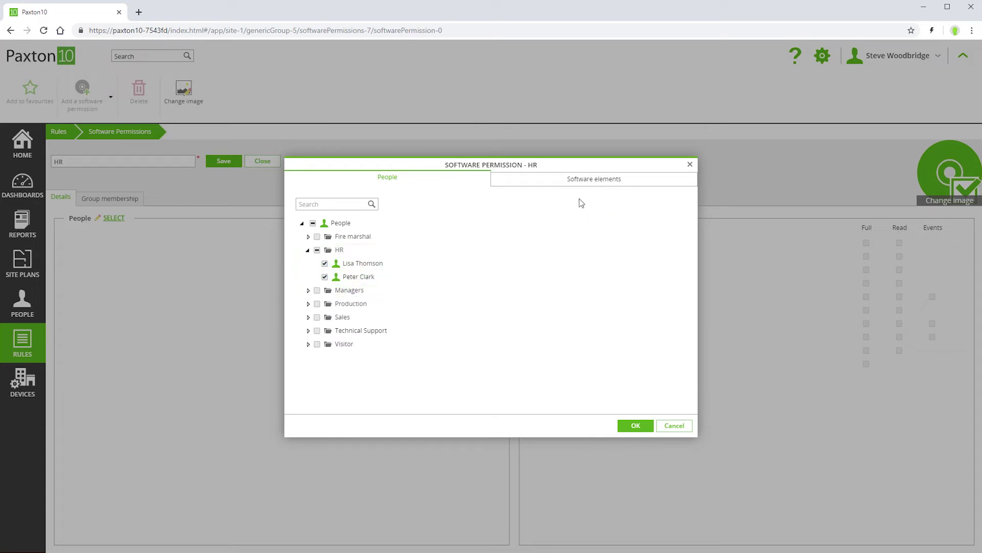
left_click(596, 181)
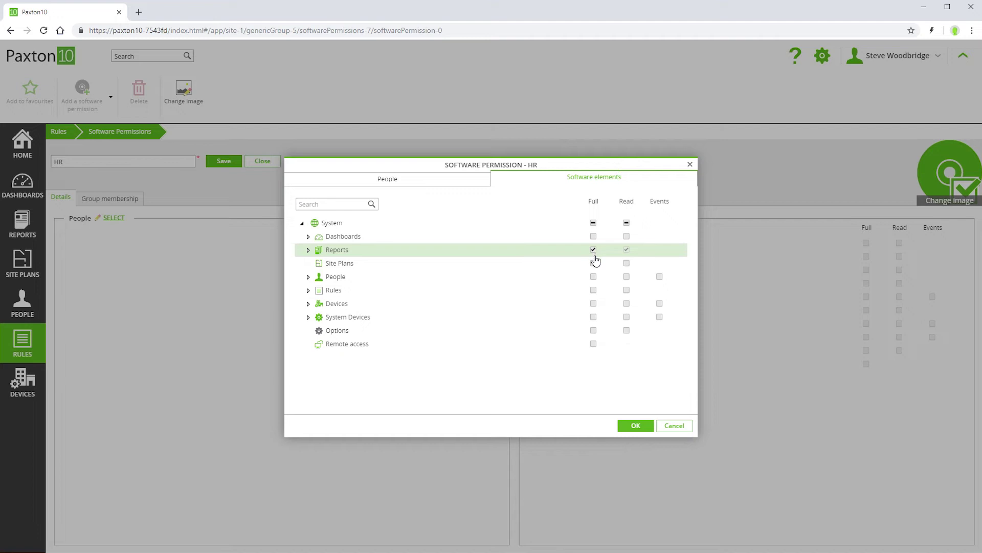
Step: Grant Read on Site Plans, Full on People and all groups, and Full Remote access, then confirm
left_click(625, 264)
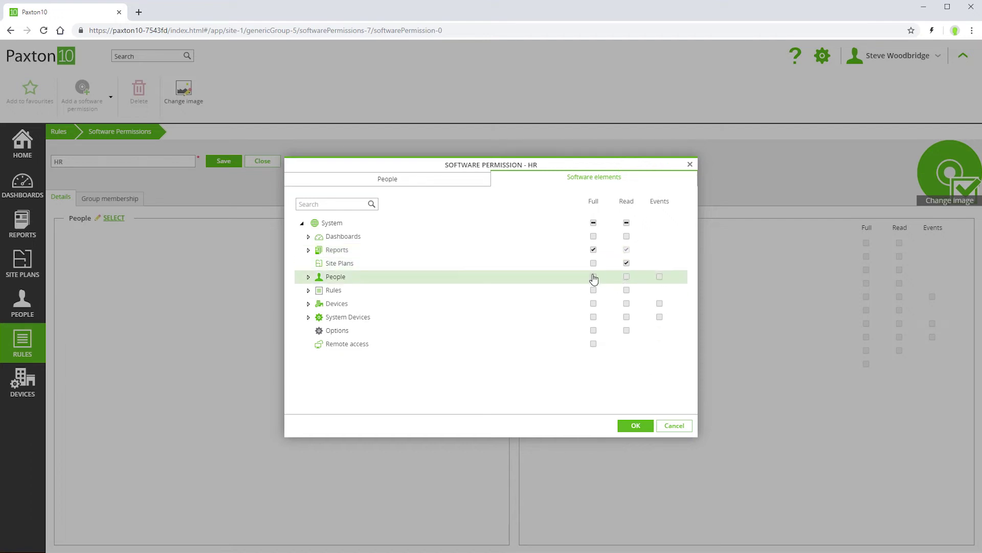
left_click(308, 277)
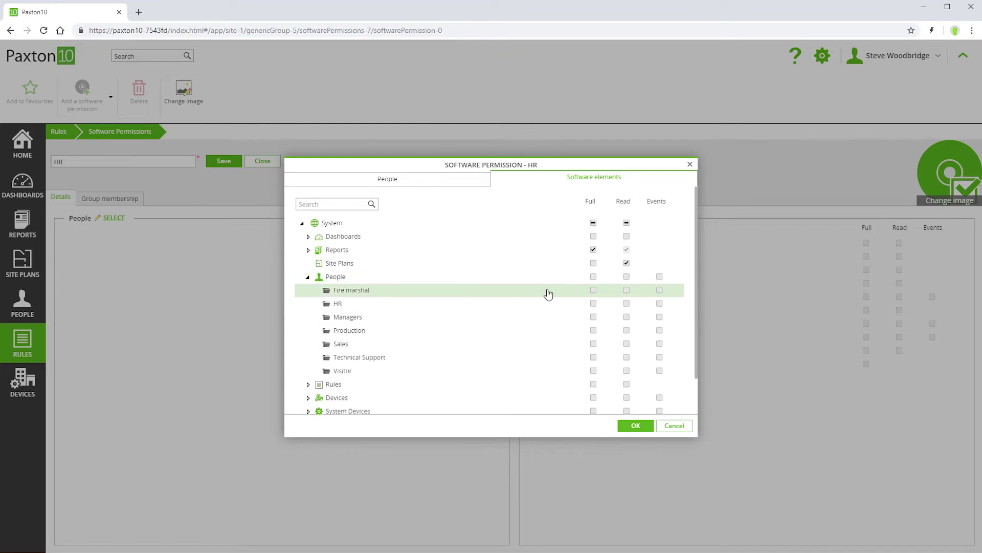
left_click(594, 278)
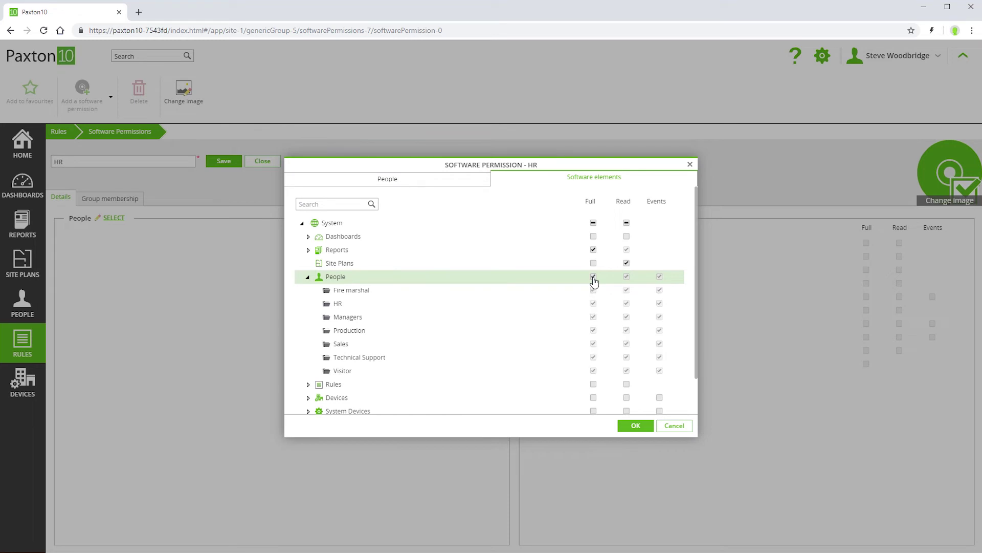
left_click(308, 277)
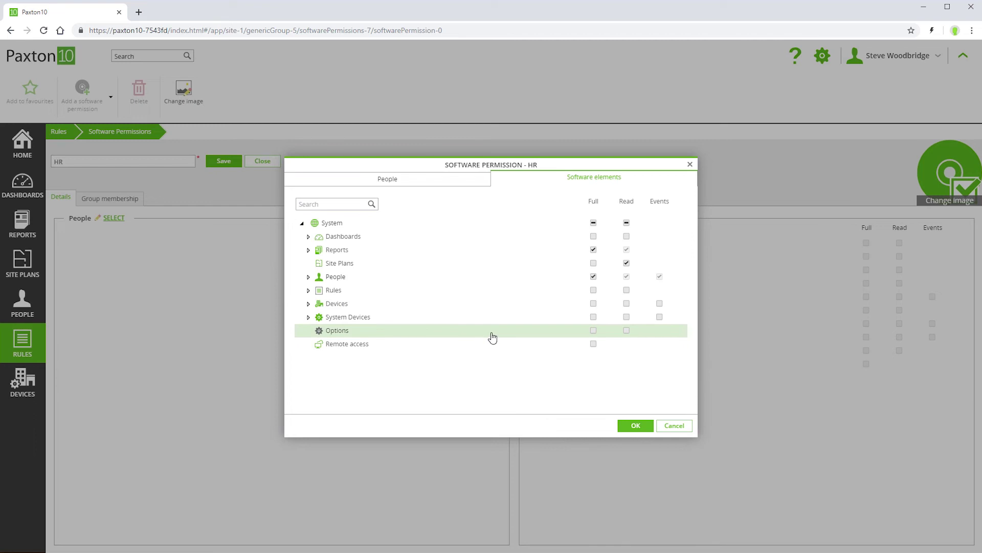
left_click(593, 344)
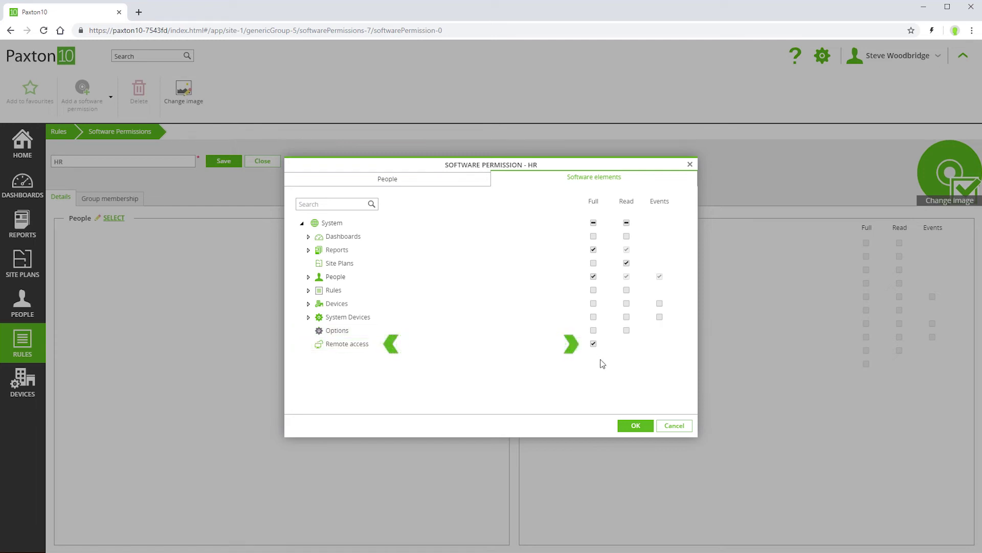
left_click(636, 427)
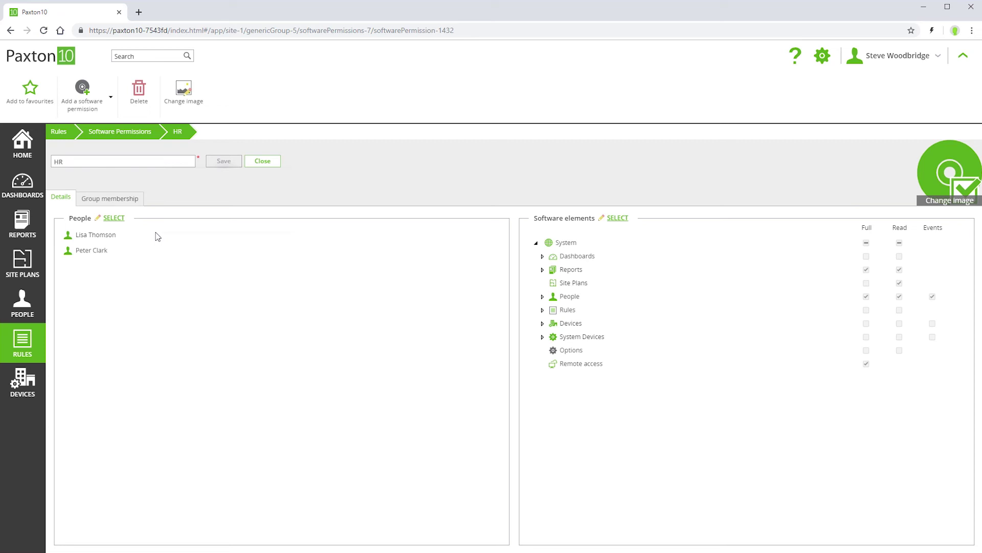
Step: Open the first HR-group person's record and show their permissions
left_click(19, 307)
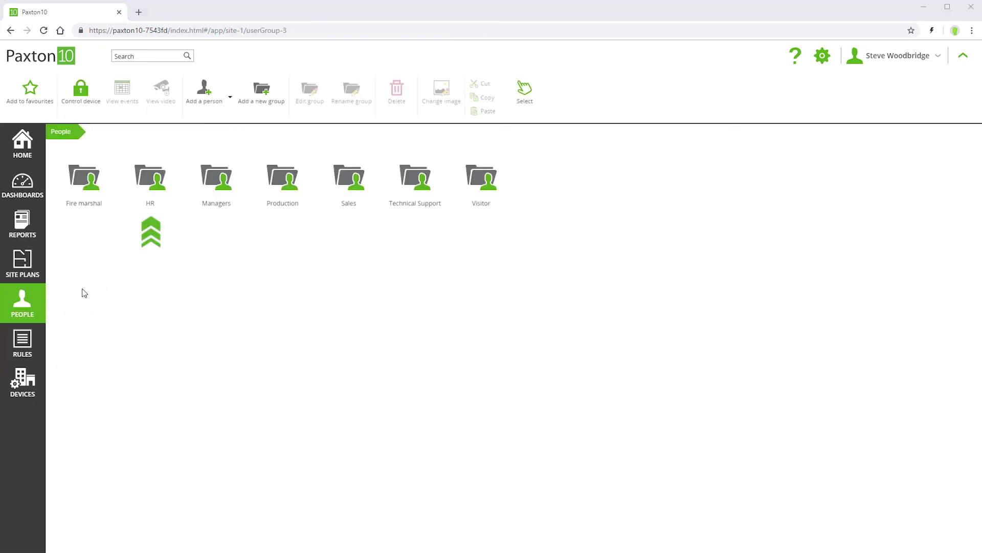
double_click(149, 179)
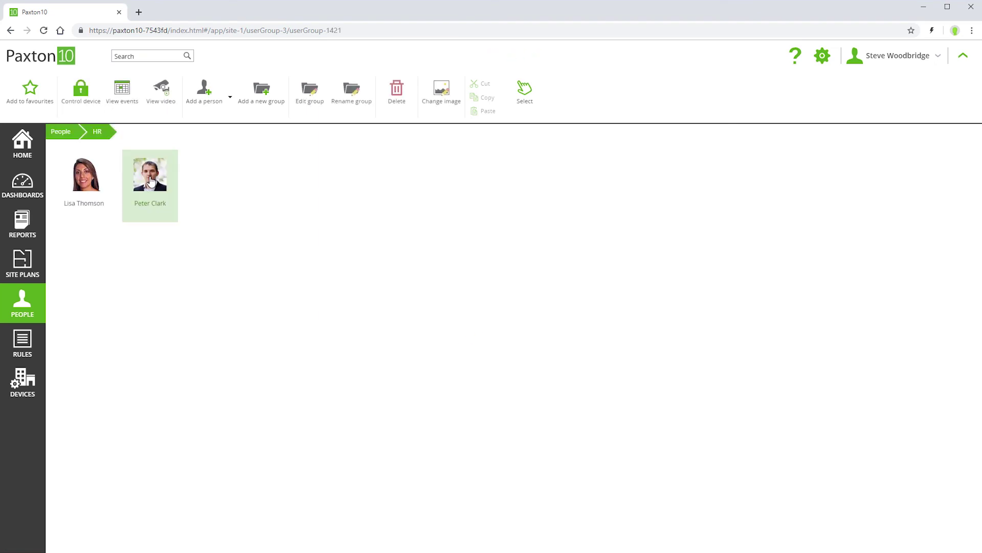
left_click(87, 196)
double_click(87, 194)
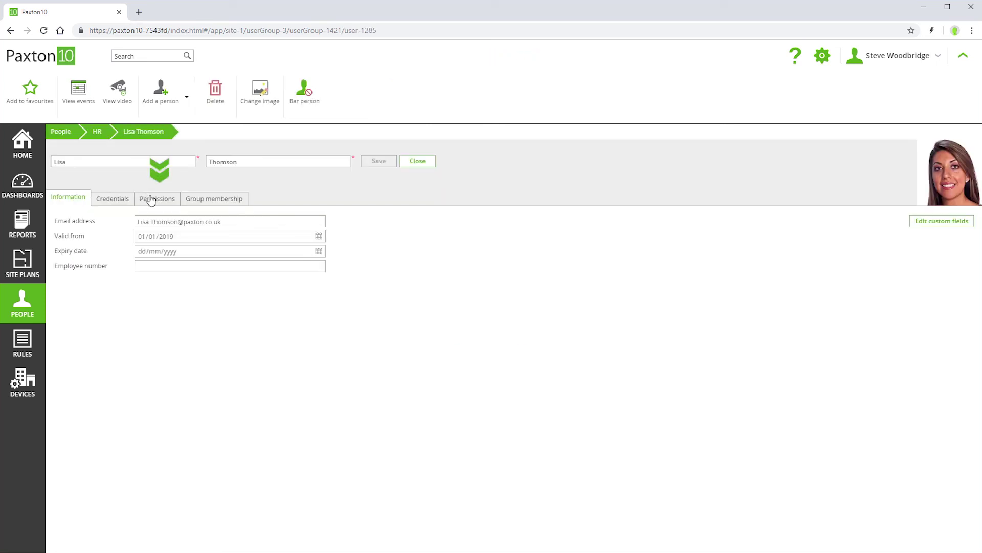
left_click(151, 199)
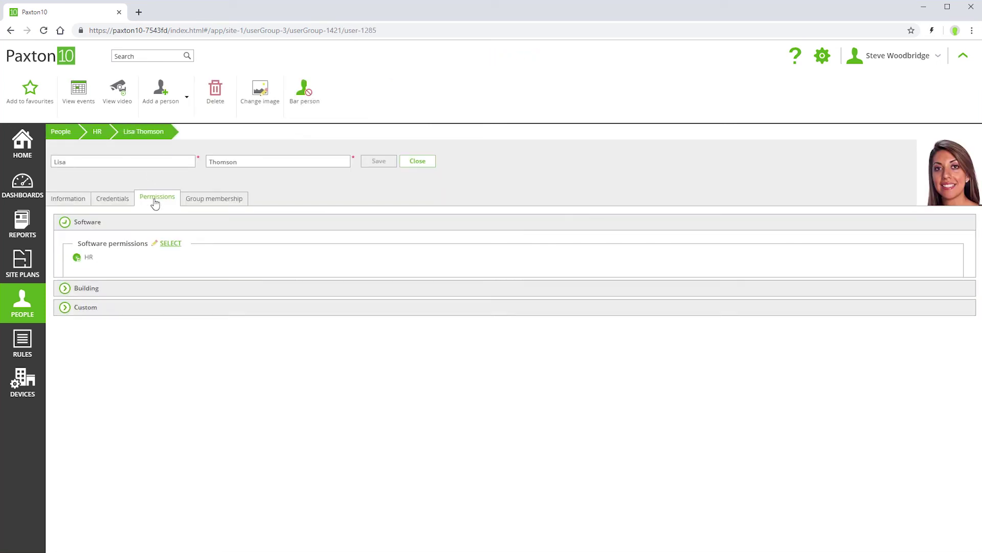
Step: Add the Supervisor software permission to this person alongside HR and save the record
left_click(170, 243)
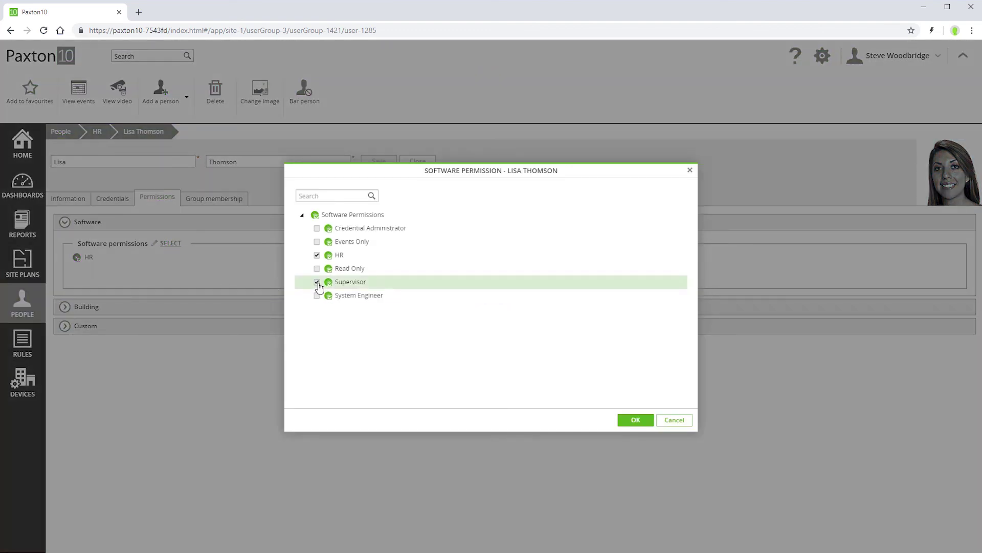
left_click(634, 421)
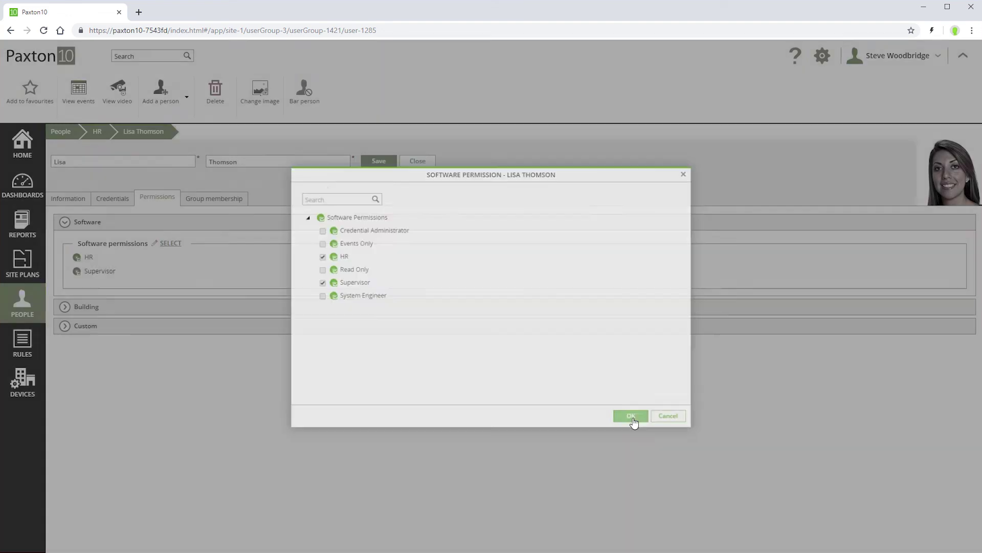
left_click(369, 164)
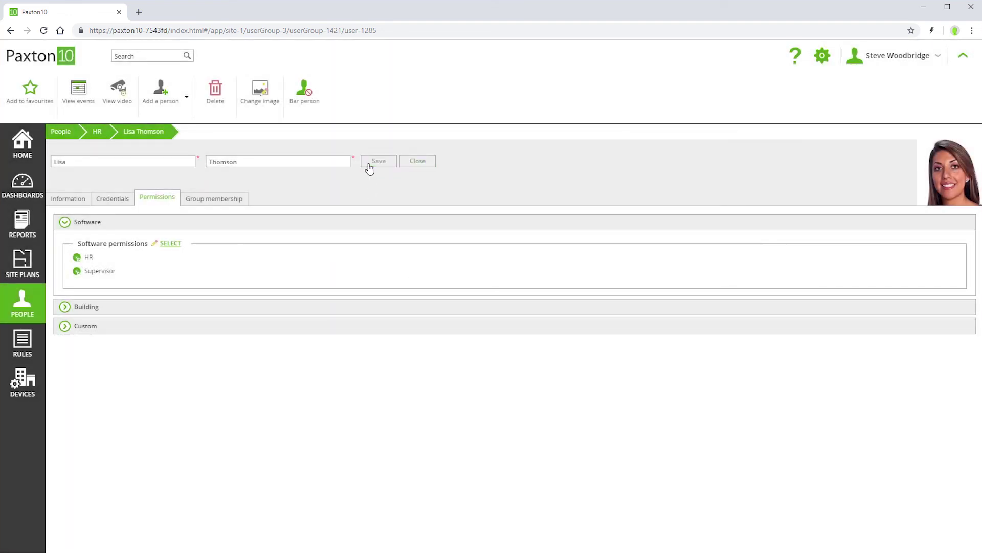